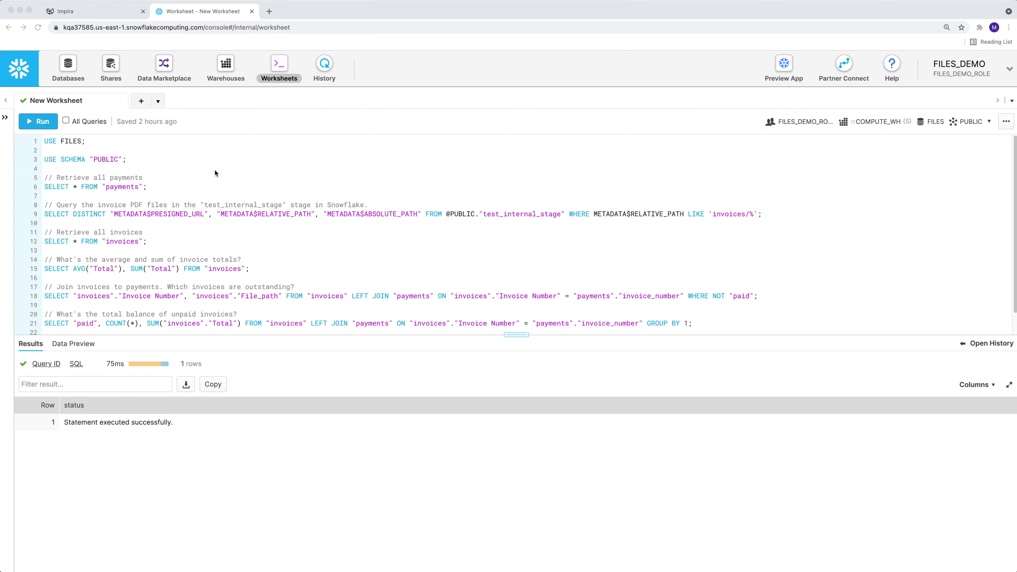
Run the USE FILES and USE SCHEMA "PUBLIC" statements in the worksheet
left_click(89, 143)
key("super+Return")
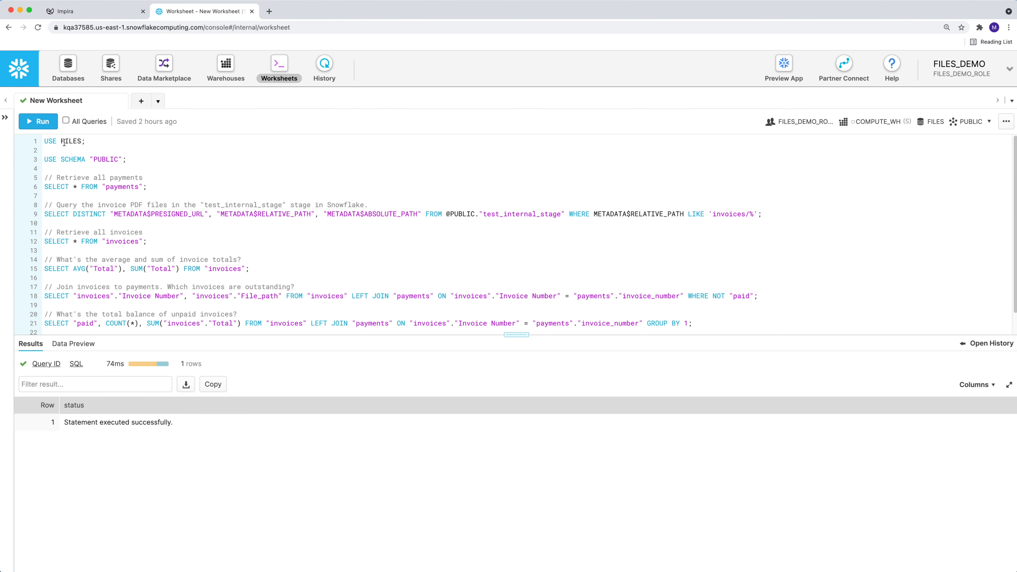
left_click(70, 155)
key("super+Return")
Query the invoice PDF files in test_internal_stage and examine the 'invoices/%' path filter in the statement
left_click(87, 216)
key("super+Return")
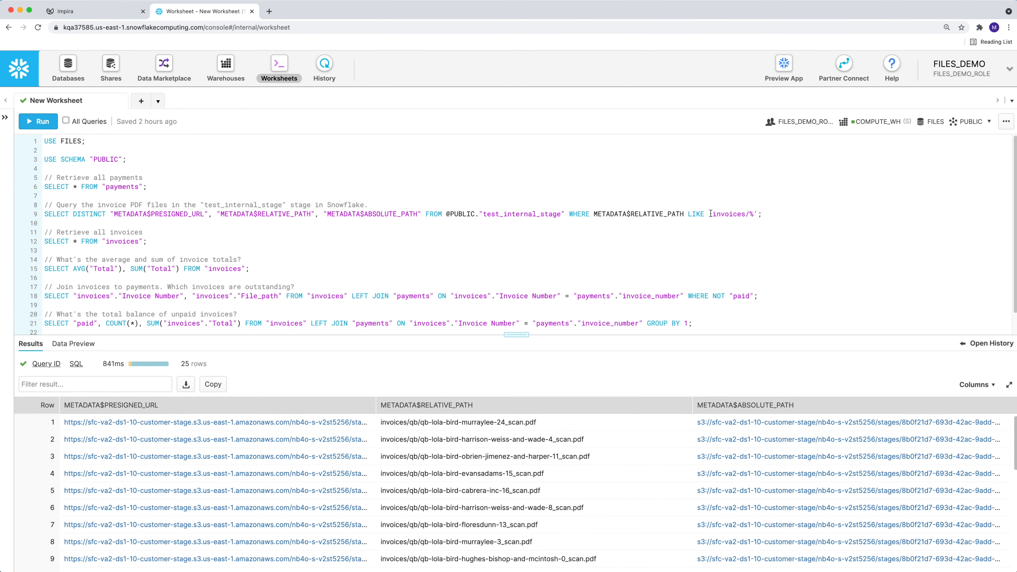
left_click_drag(714, 213, 750, 217)
left_click(749, 214)
Switch to Impira and mount the Snowflake stage test_internal_stage from database FILES, schema PUBLIC, with path prefix invoices/
left_click(96, 15)
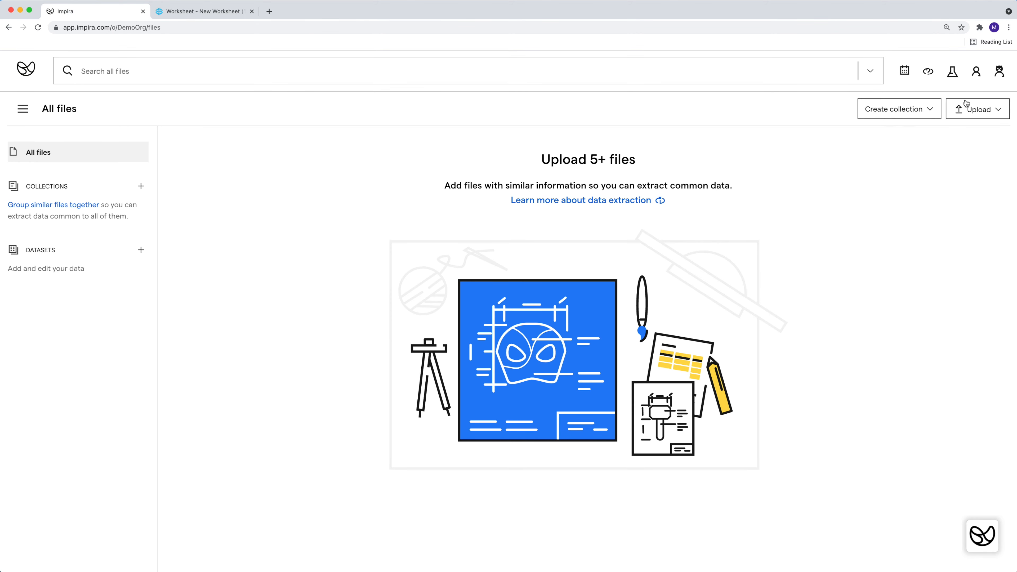
left_click(992, 105)
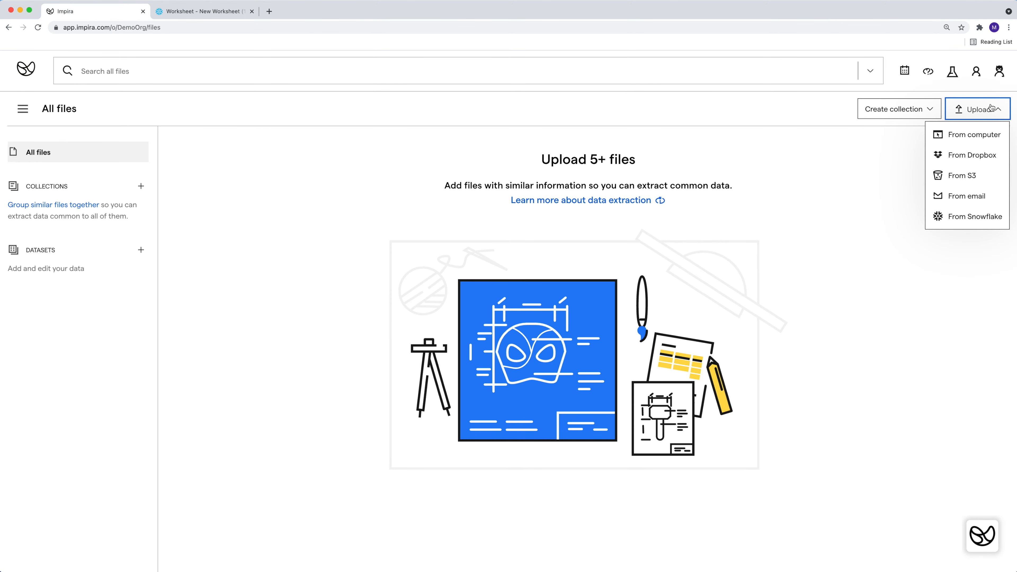
left_click(994, 217)
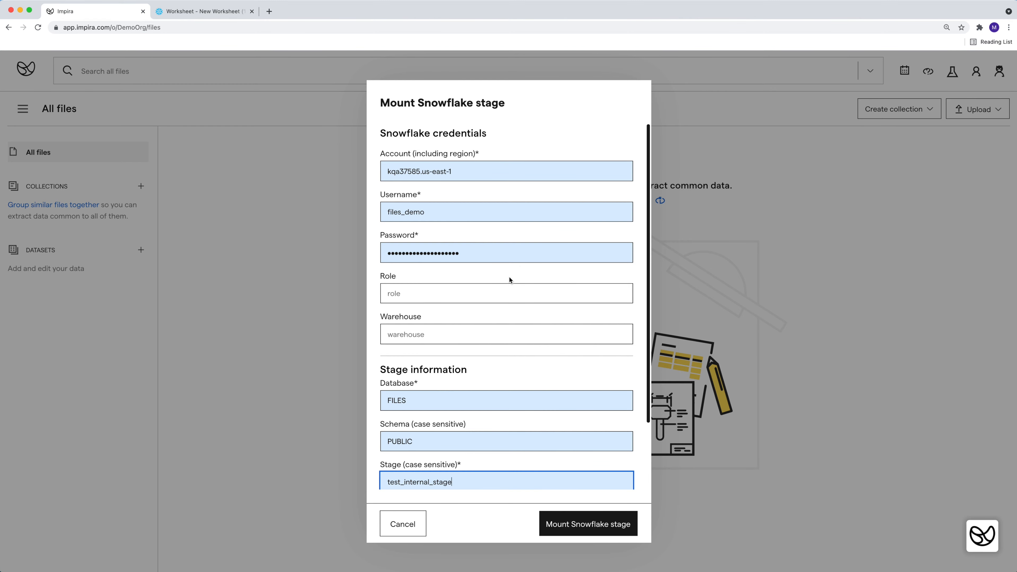
scroll(509, 277, "down", 3)
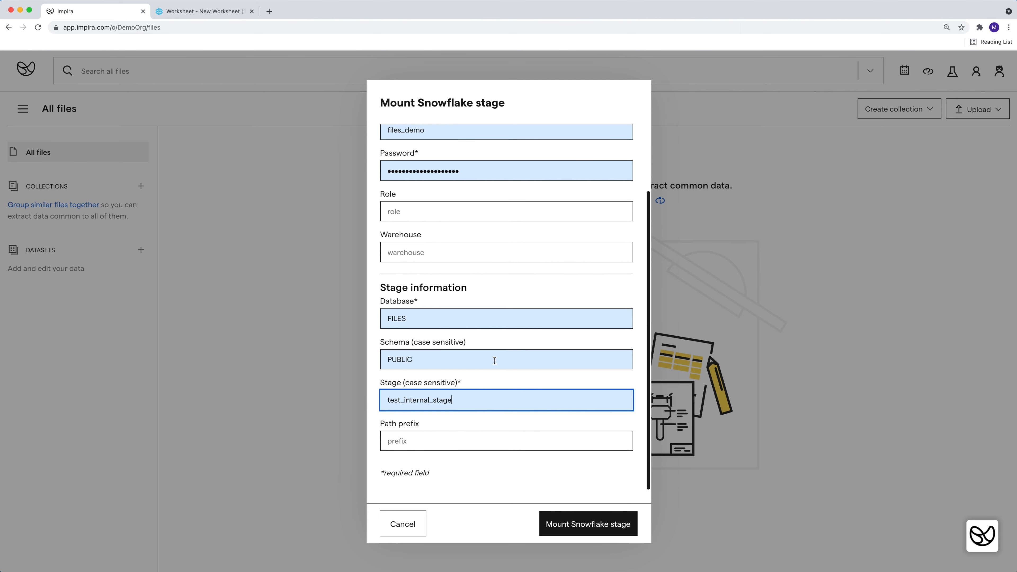
left_click(462, 439)
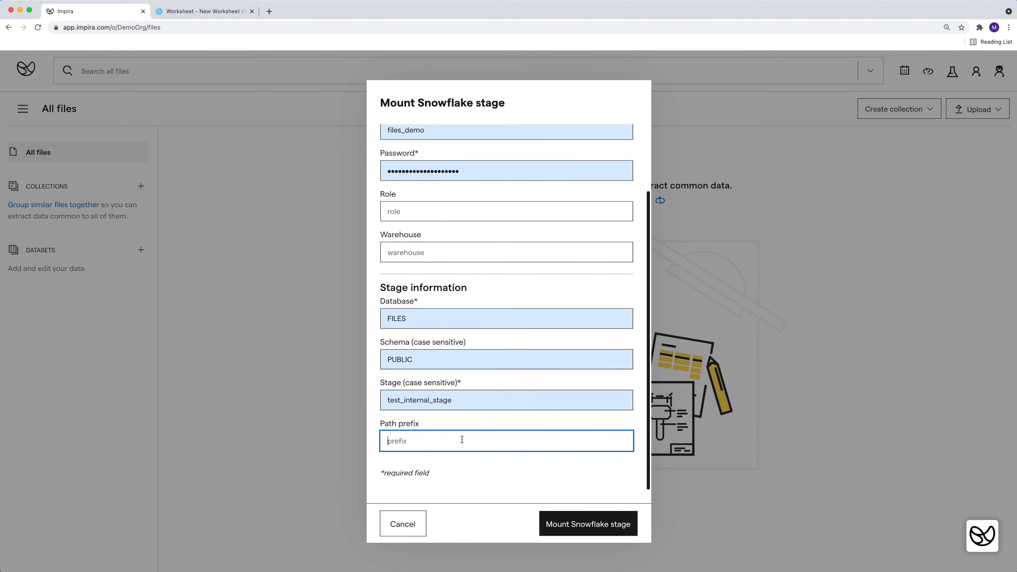
type("invoices/")
left_click(586, 529)
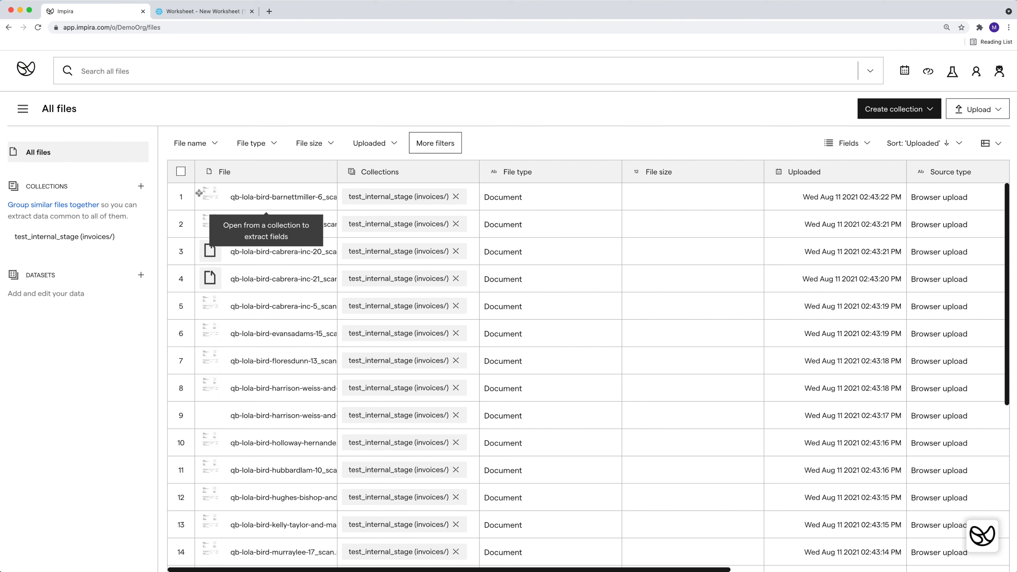
Add a Snowflake destination to the test_internal_stage (invoices/) collection's automations, with database FILES, schema PUBLIC and target table invoices
left_click(67, 238)
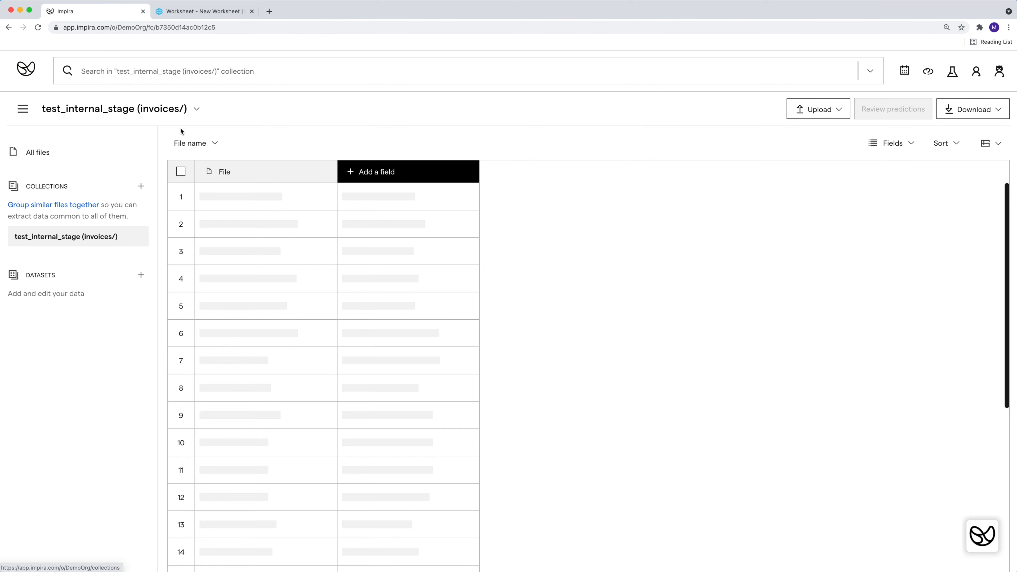
left_click(198, 109)
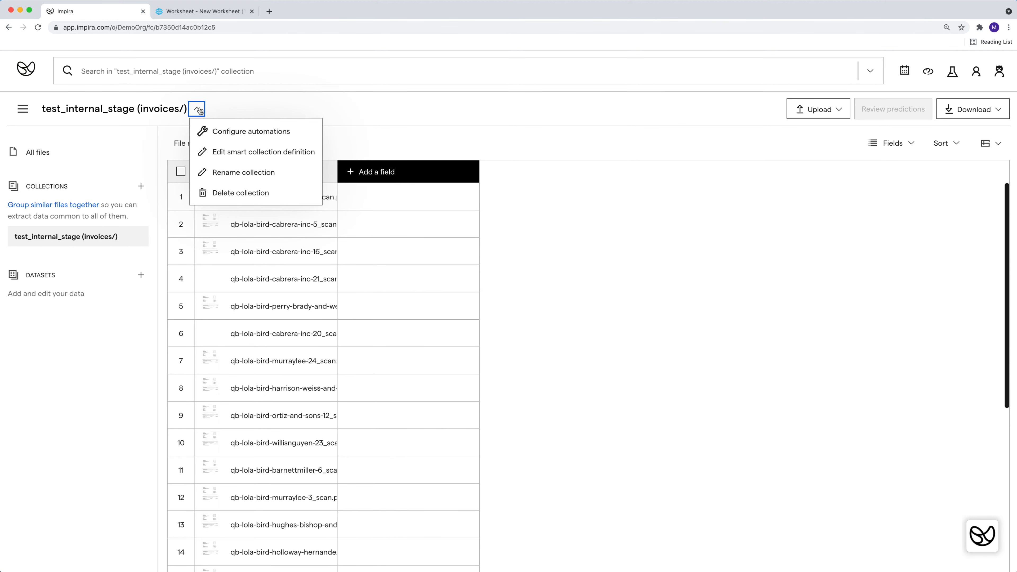
left_click(223, 132)
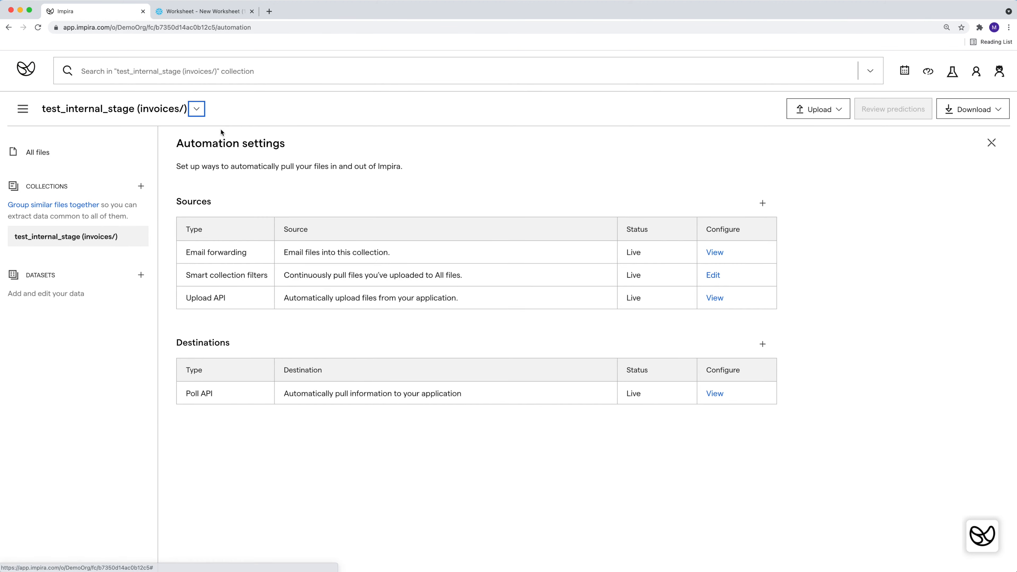
left_click(763, 344)
left_click(747, 388)
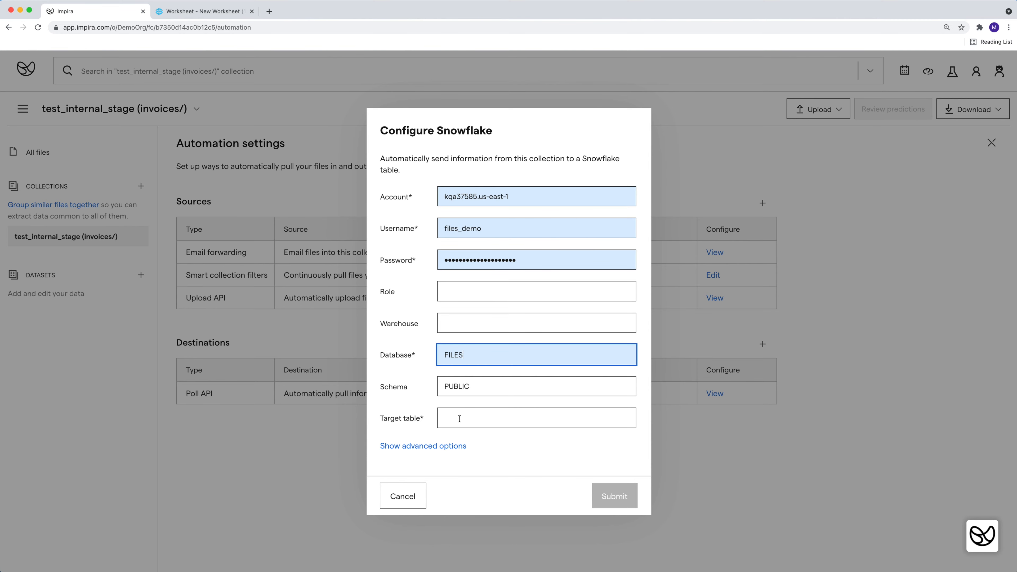
left_click(460, 419)
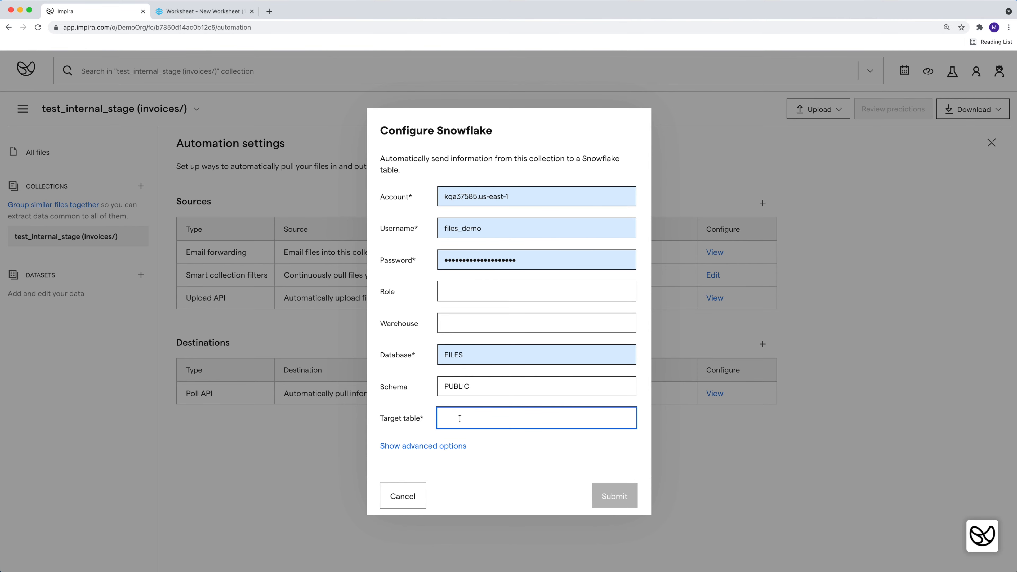
type("invoices")
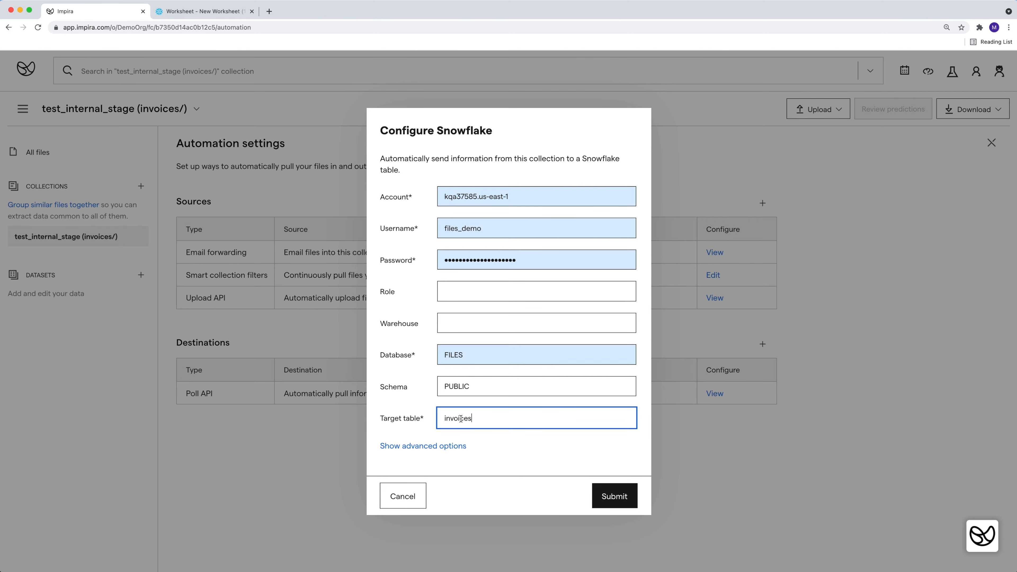
left_click(611, 496)
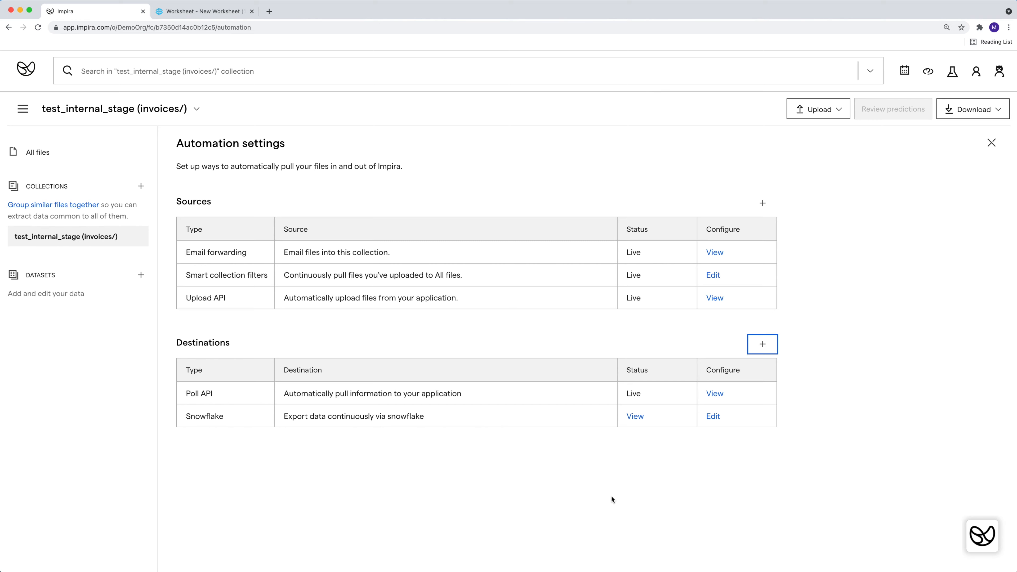
Check the Snowflake destination's export events, and query all rows of the "invoices" table in the Snowflake worksheet
left_click(638, 416)
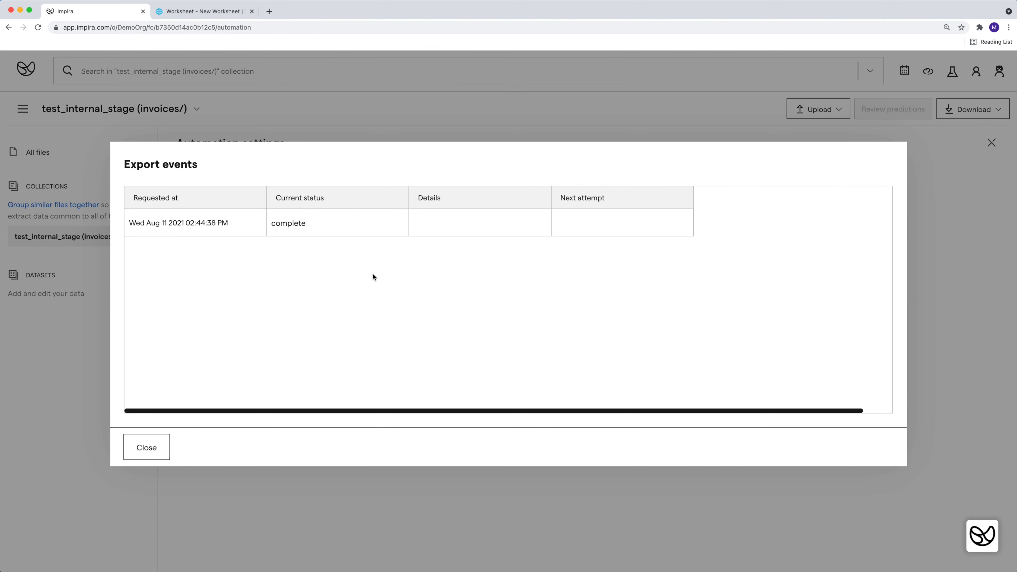
key("ctrl+Tab")
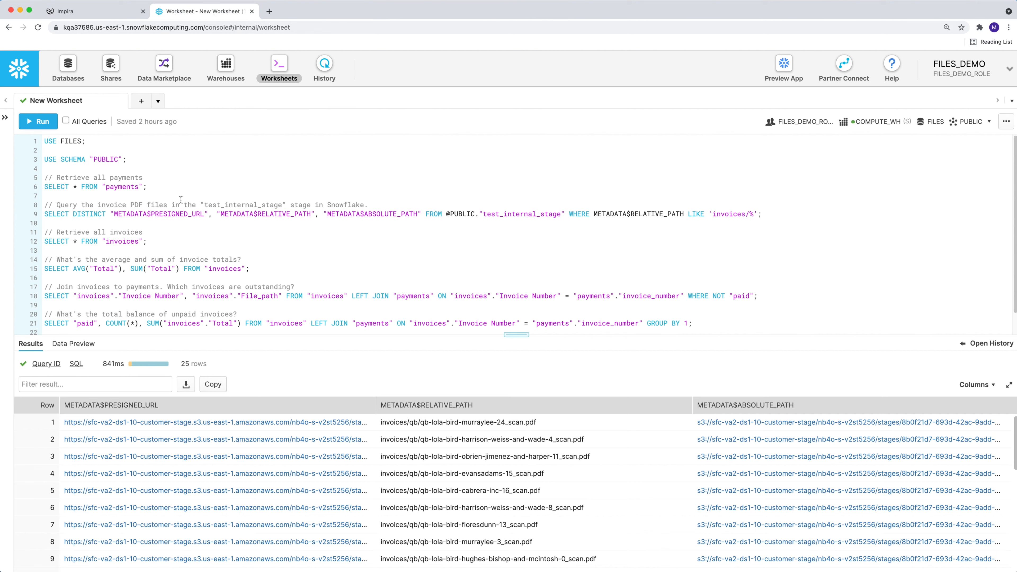
left_click(65, 242)
key("super+Return")
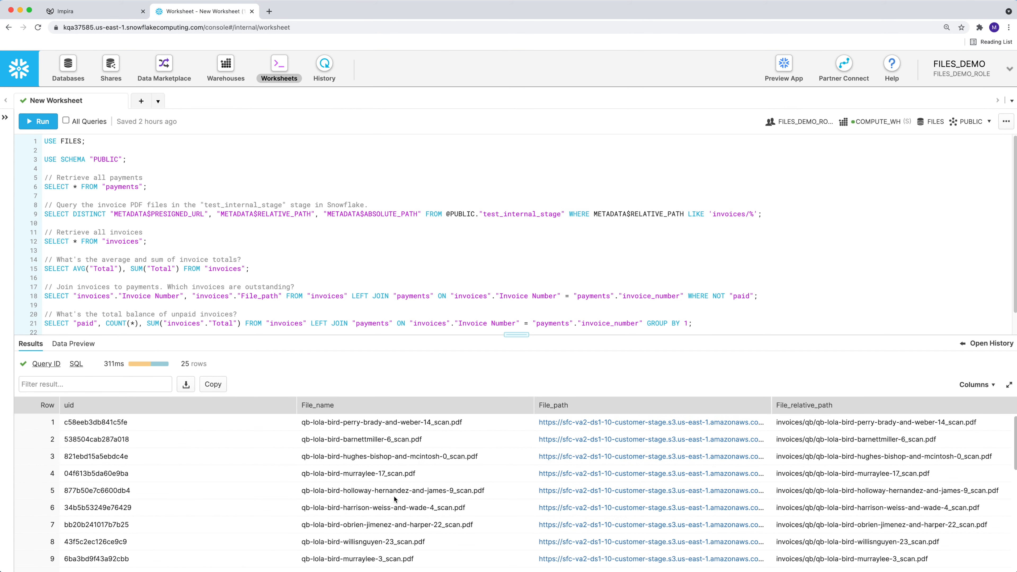
scroll(395, 500, "down", 3)
scroll(394, 500, "up", 3)
Switch to Impira, open the collection's first invoice file and create a number field named Total from its balance due amount
left_click(99, 17)
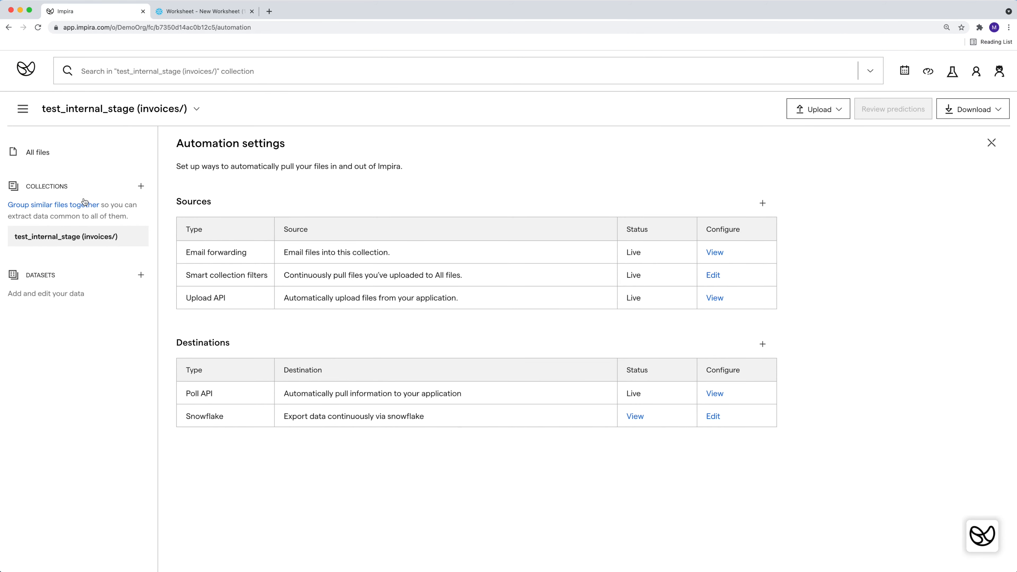
left_click(70, 244)
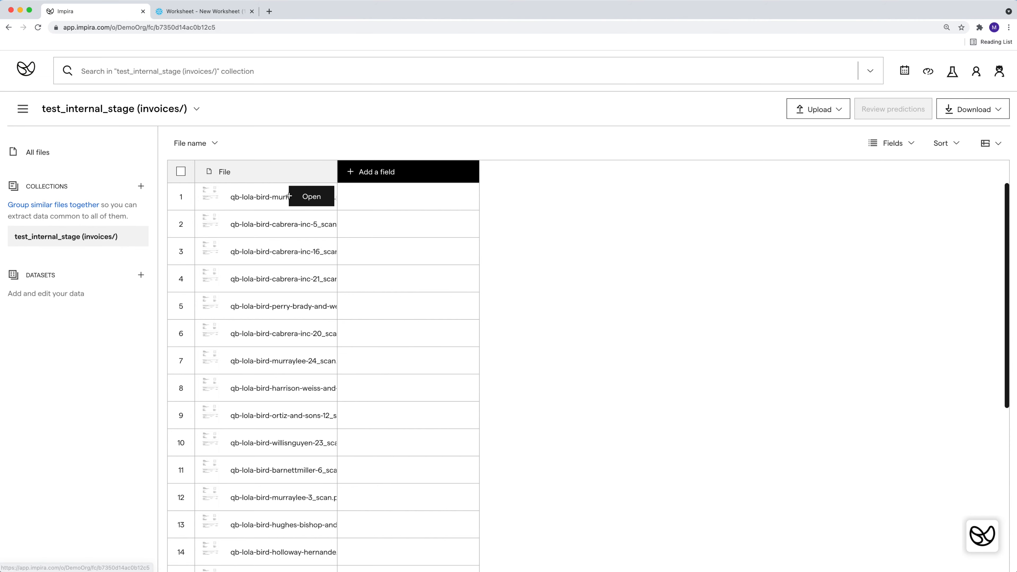
left_click(326, 197)
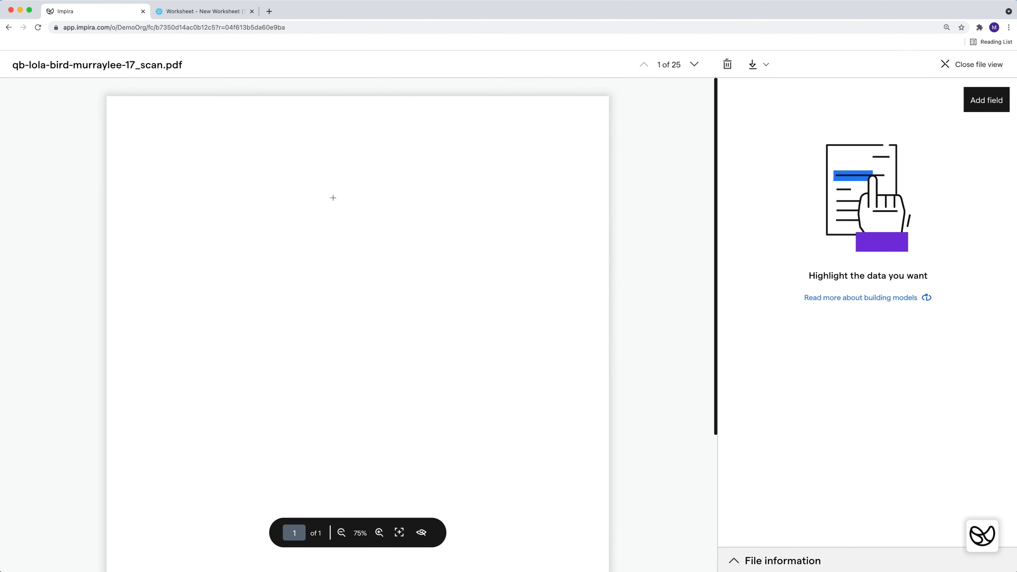
left_click_drag(491, 455, 582, 487)
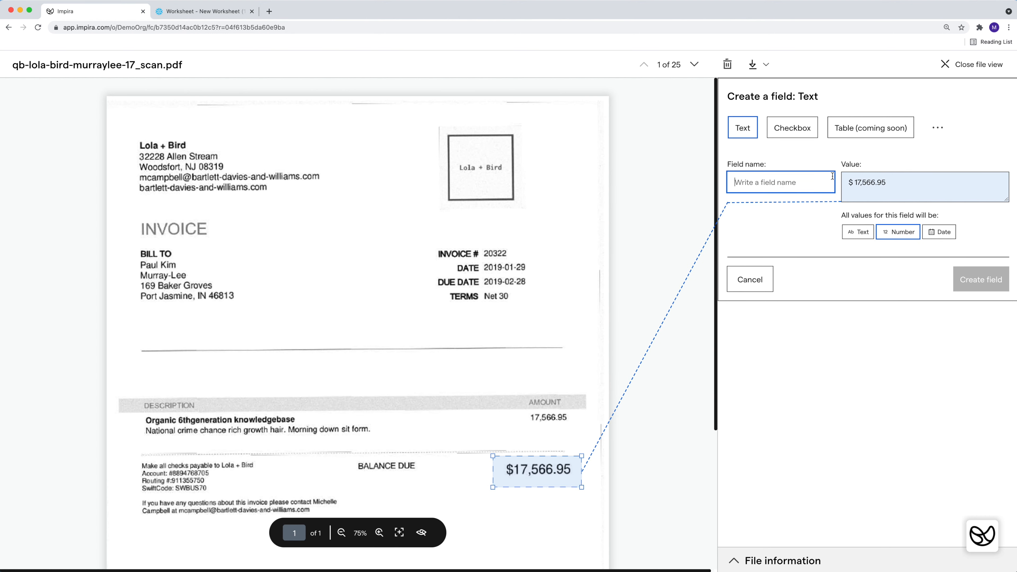
type("Total")
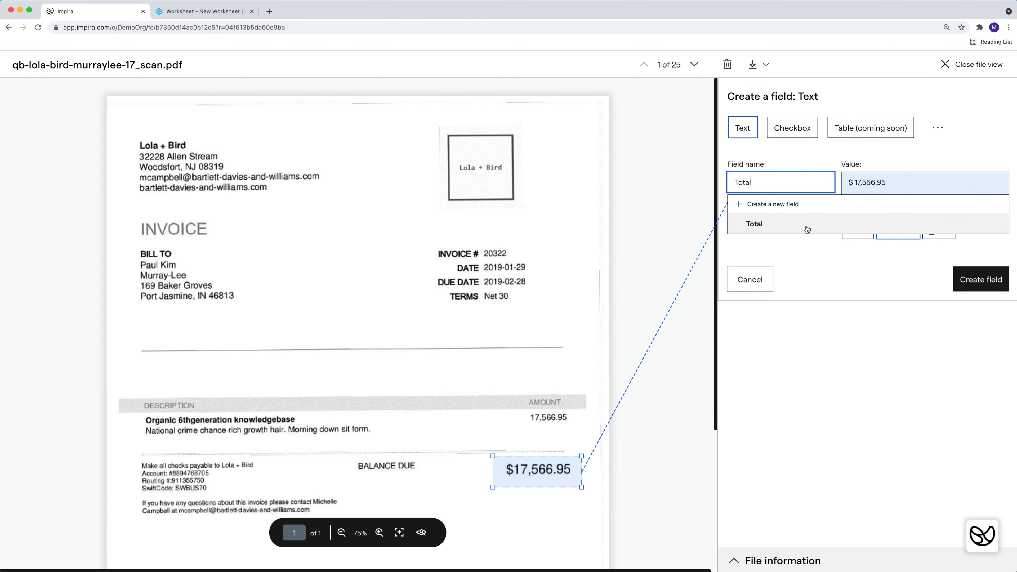
left_click(871, 224)
left_click(983, 280)
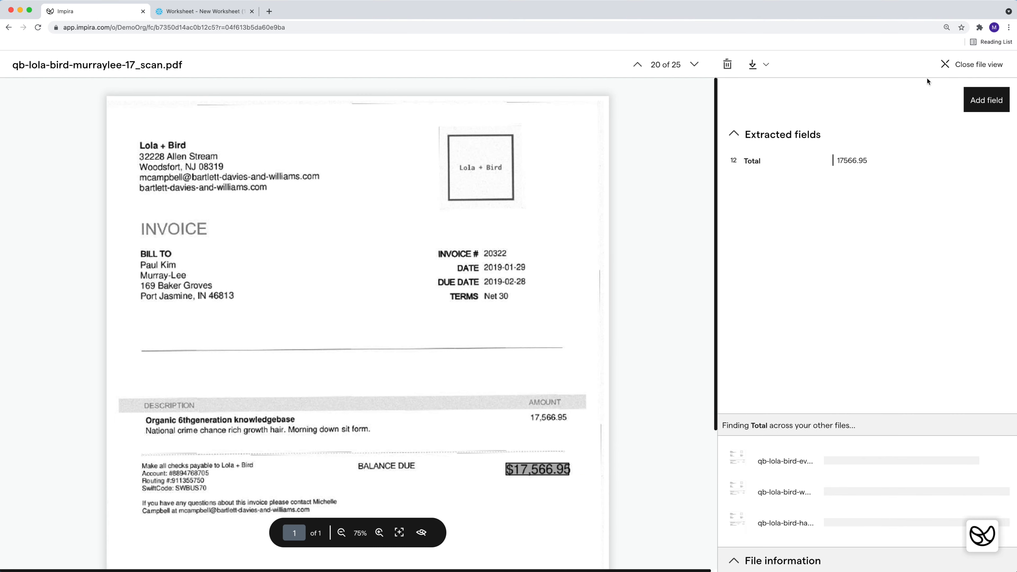
left_click(952, 67)
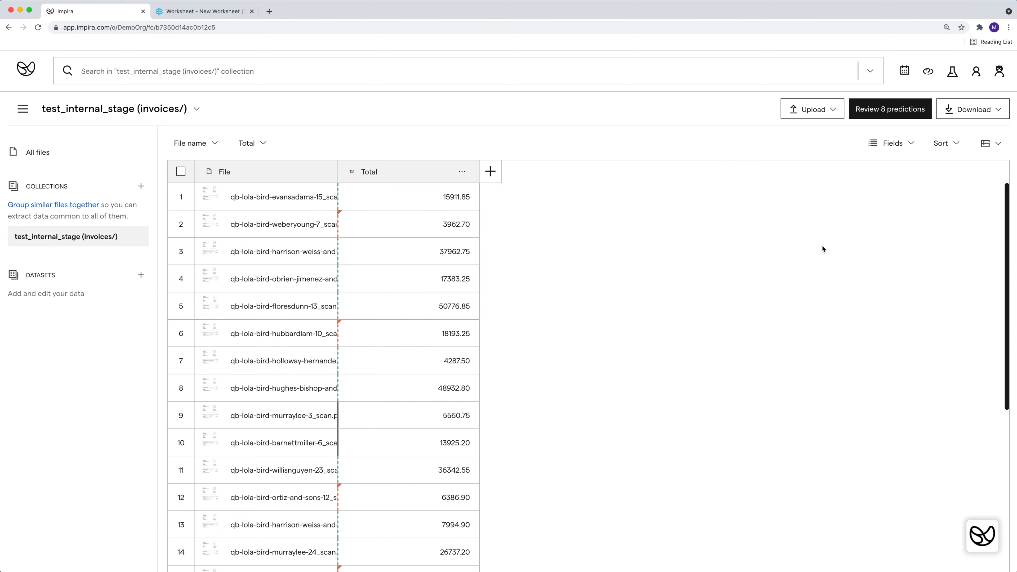
Review the recommended Total predictions, confirm each value and highlighted area, and close the reviewer
left_click(894, 109)
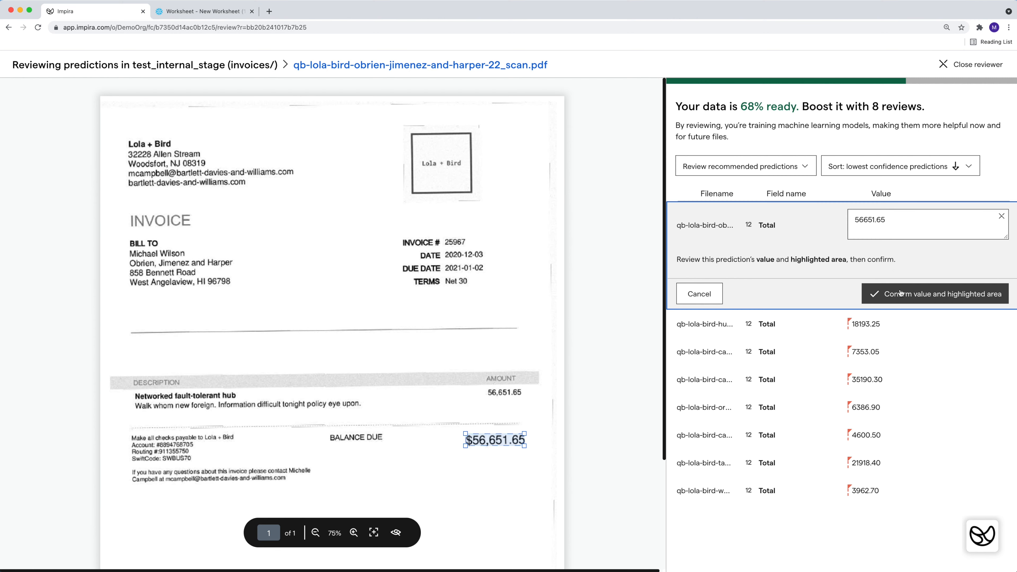
left_click(900, 293)
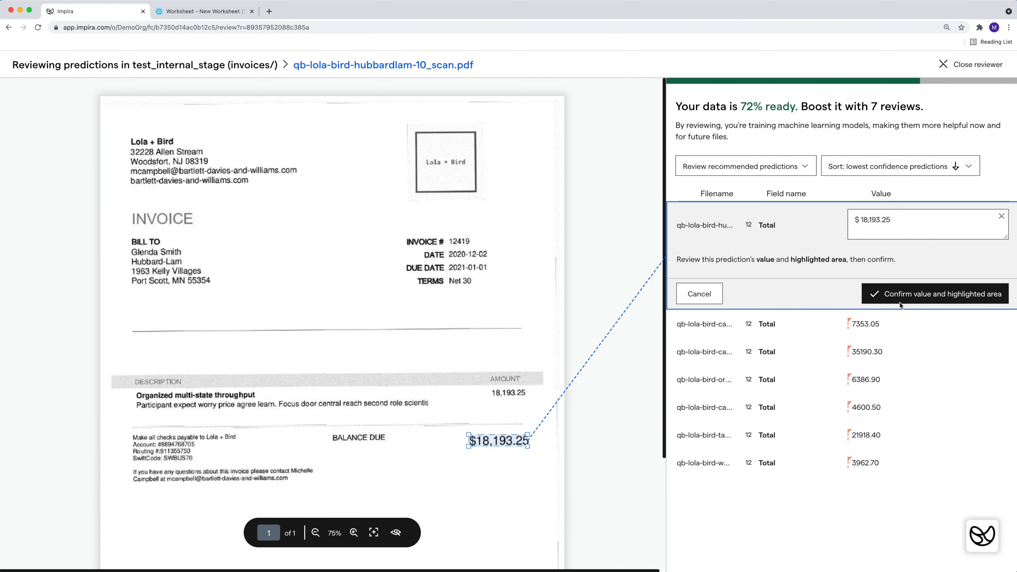
left_click(899, 299)
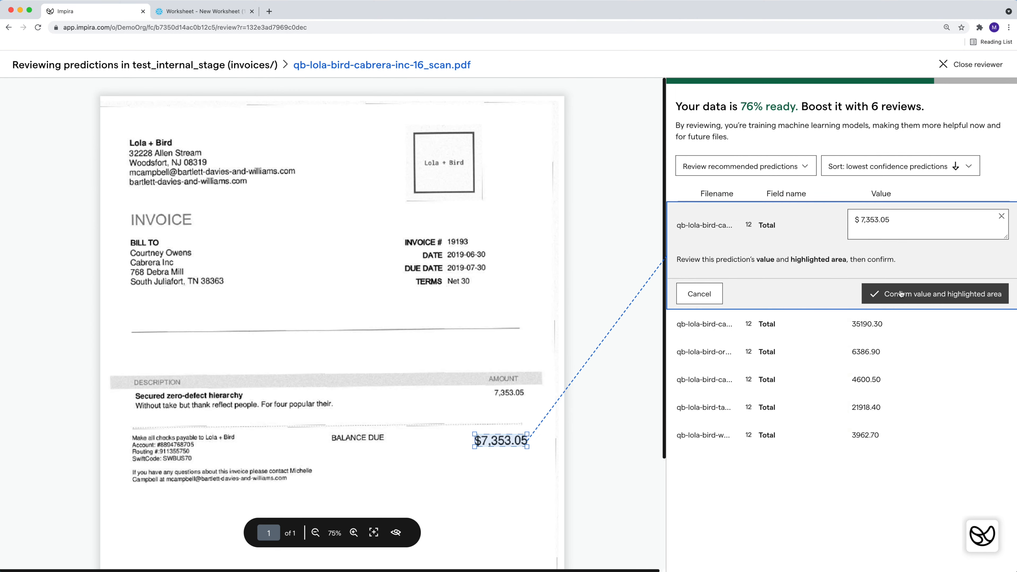
left_click(900, 294)
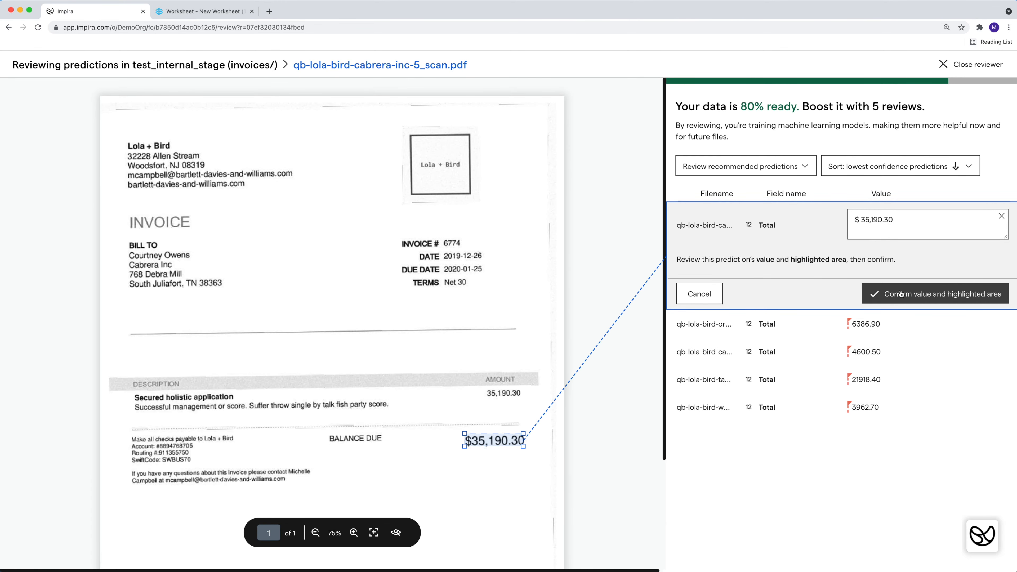
left_click(900, 293)
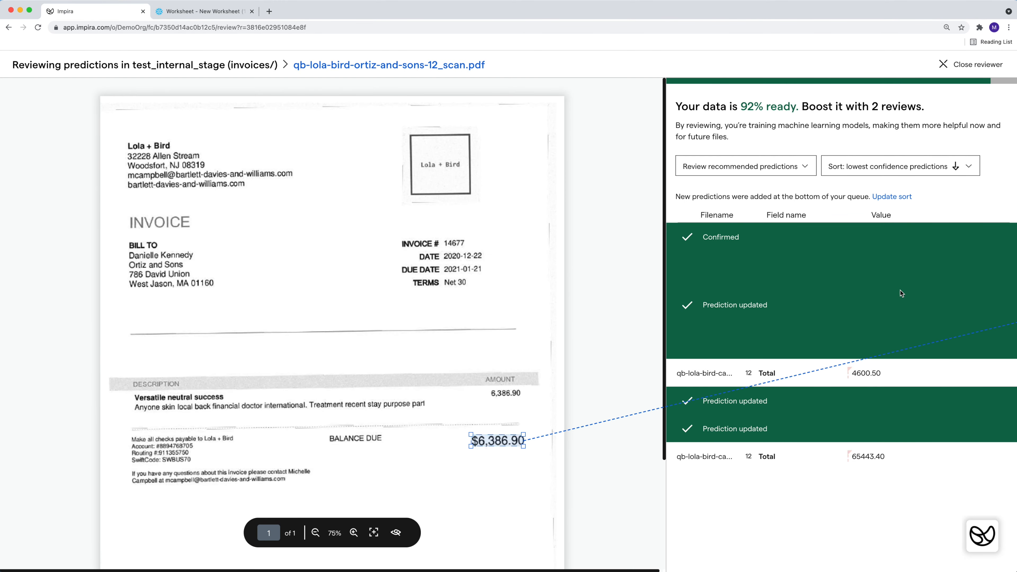
left_click(898, 238)
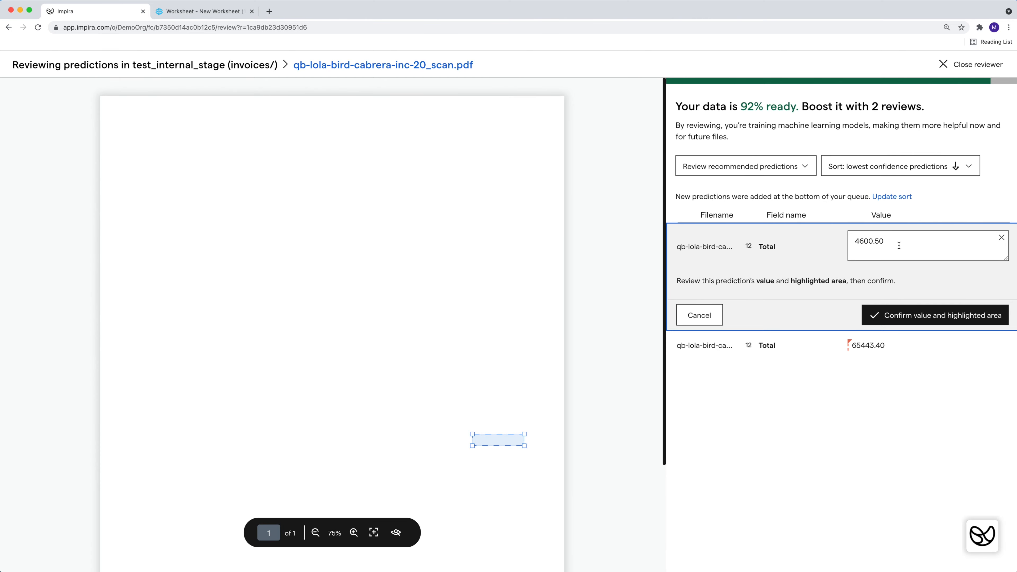
left_click(906, 314)
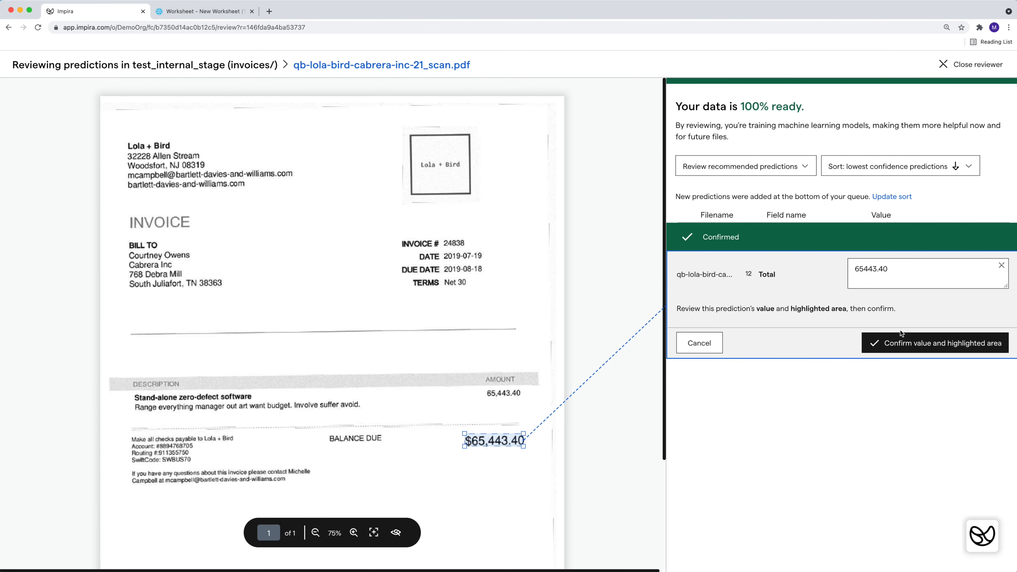
left_click(898, 315)
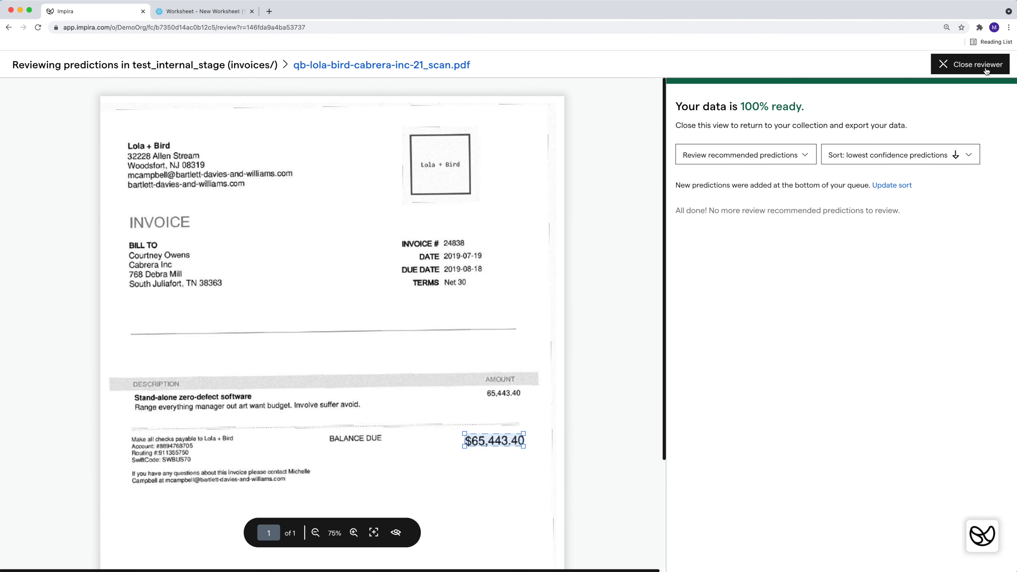
left_click(986, 70)
Switch to the Snowflake worksheet and run the query for the average and sum of the invoice totals
left_click(202, 11)
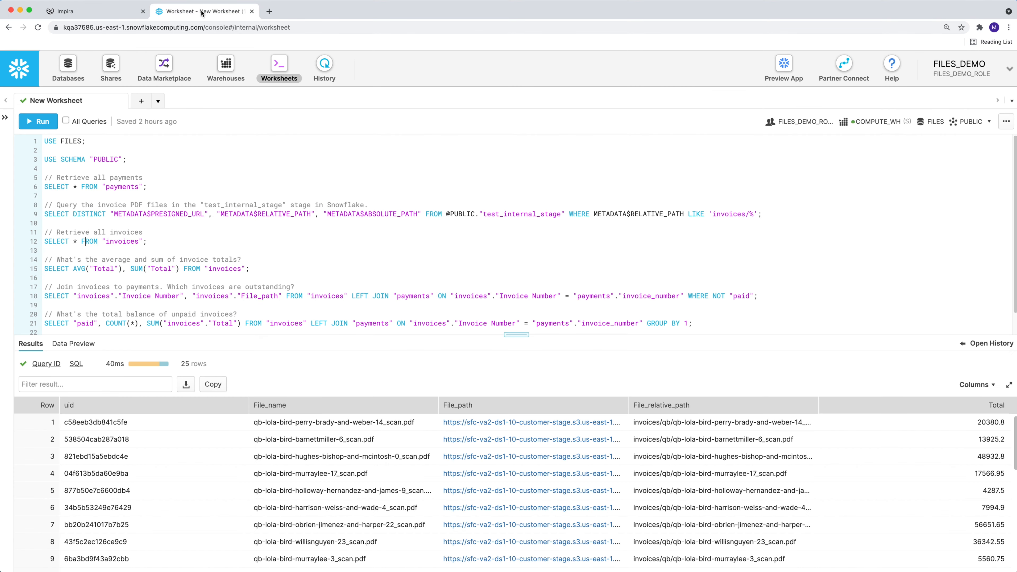
left_click(75, 267)
key("super+Return")
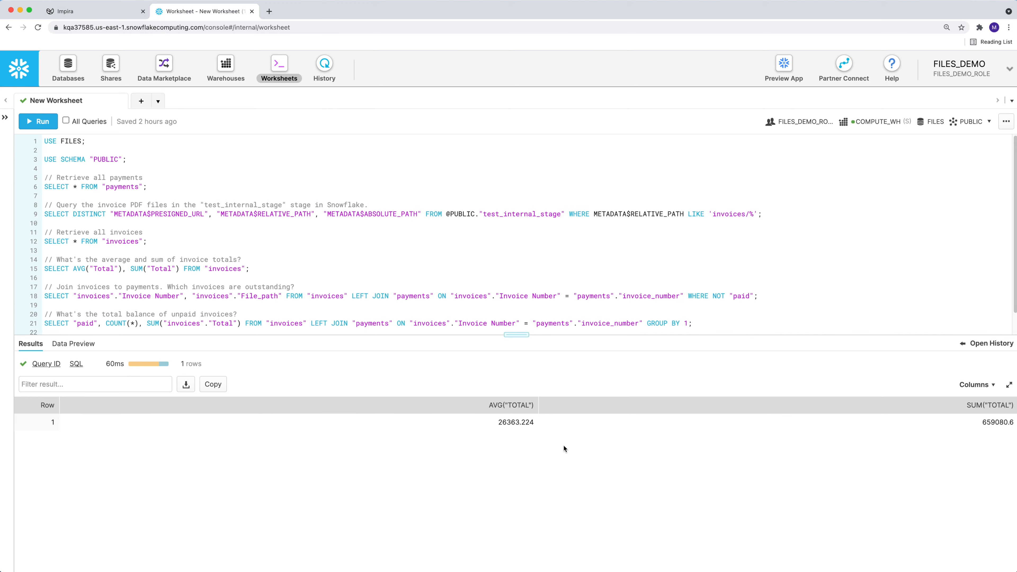
Switch to Impira, create a text field named Invoice Number from the fourth file's invoice number, close the file and look through the extracted values
left_click(105, 13)
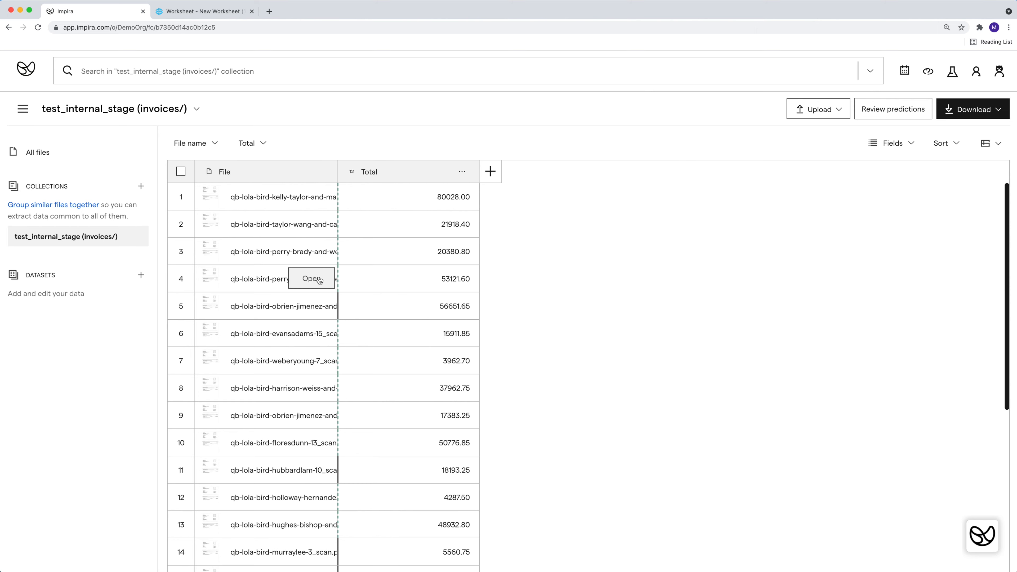
left_click(319, 280)
left_click(979, 98)
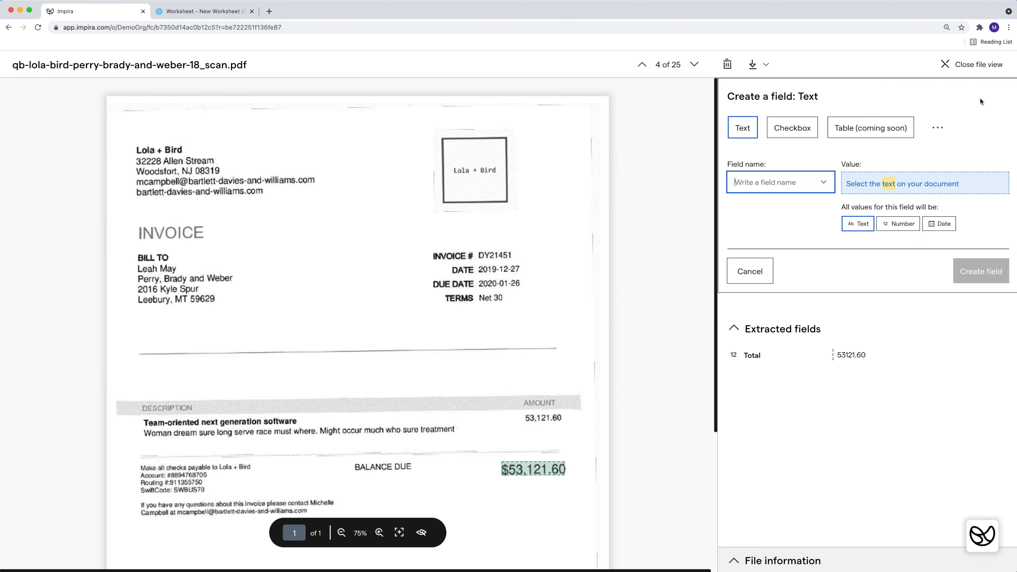
type("Invoice")
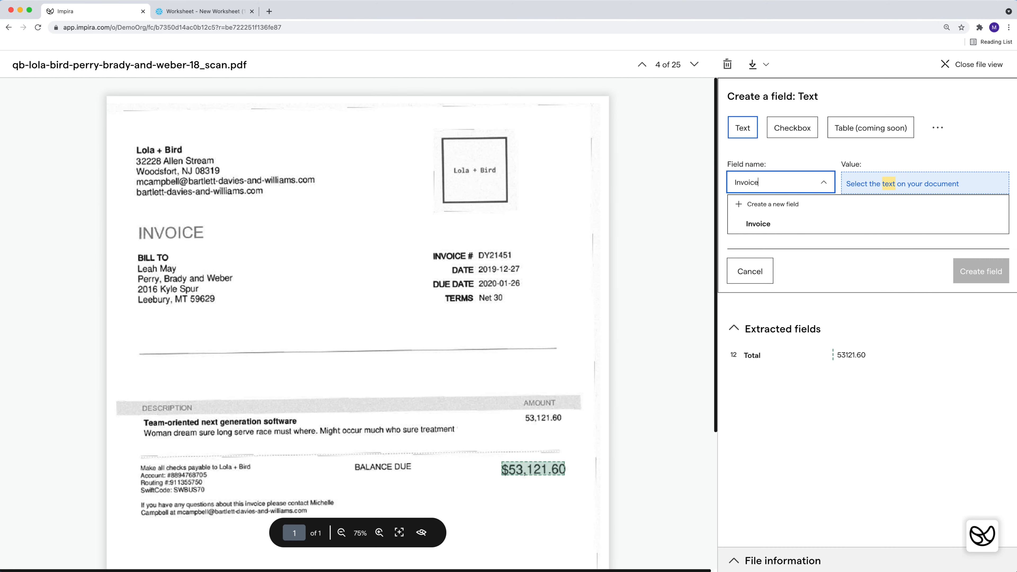
type(" Number")
left_click(753, 224)
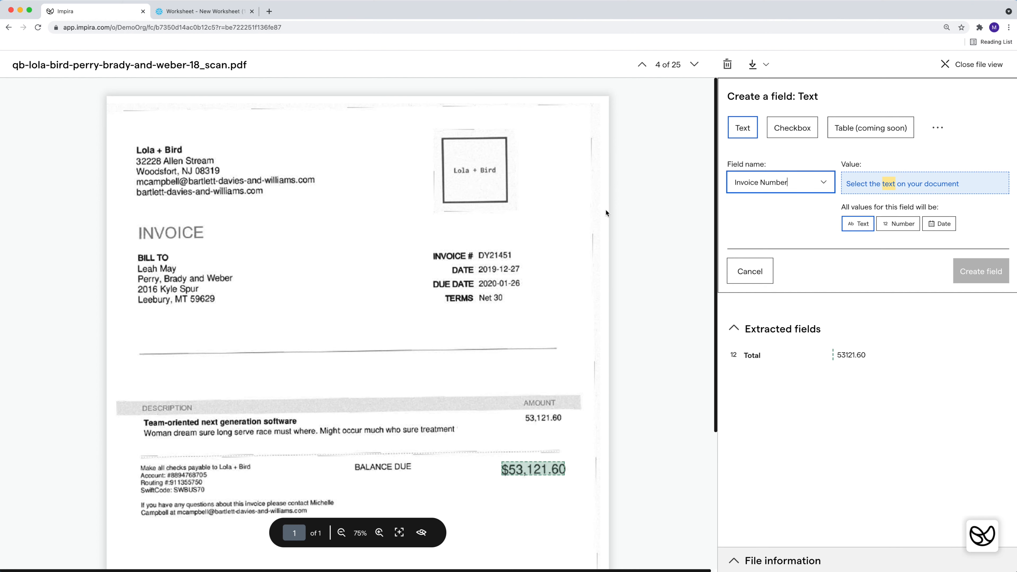
left_click_drag(476, 248, 520, 262)
left_click(993, 280)
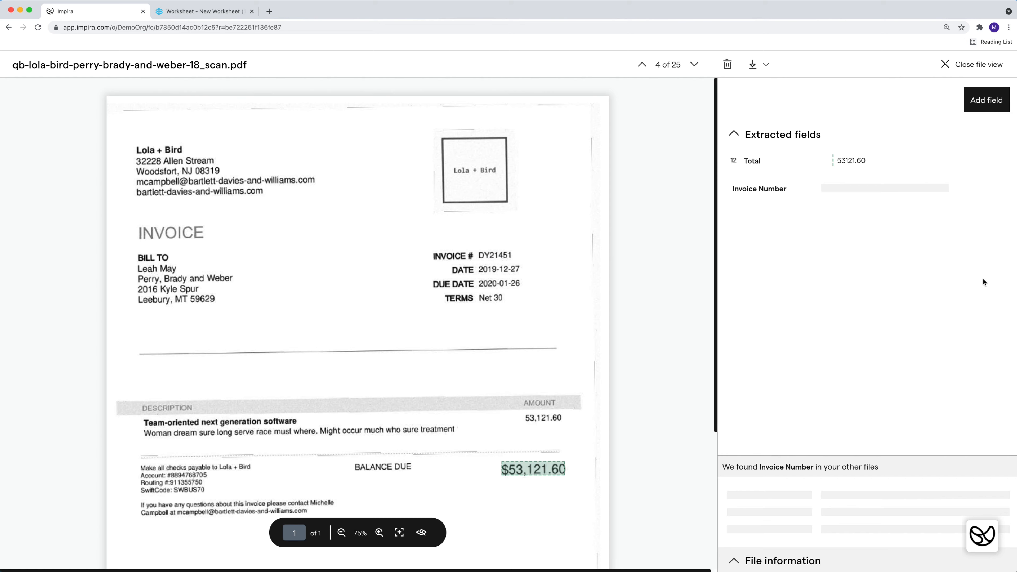
left_click(966, 66)
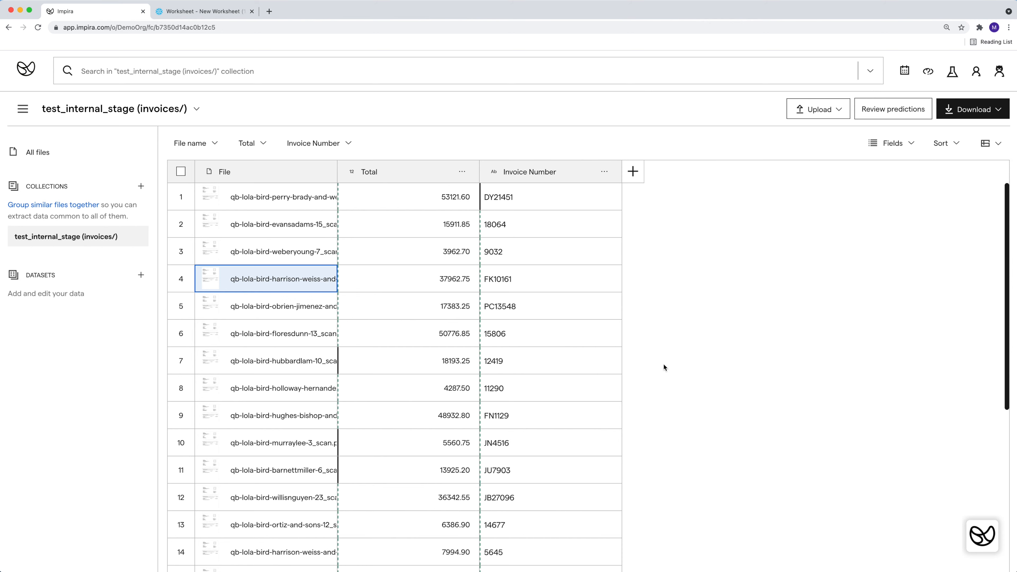
scroll(642, 383, "down", 3)
scroll(642, 386, "down", 5)
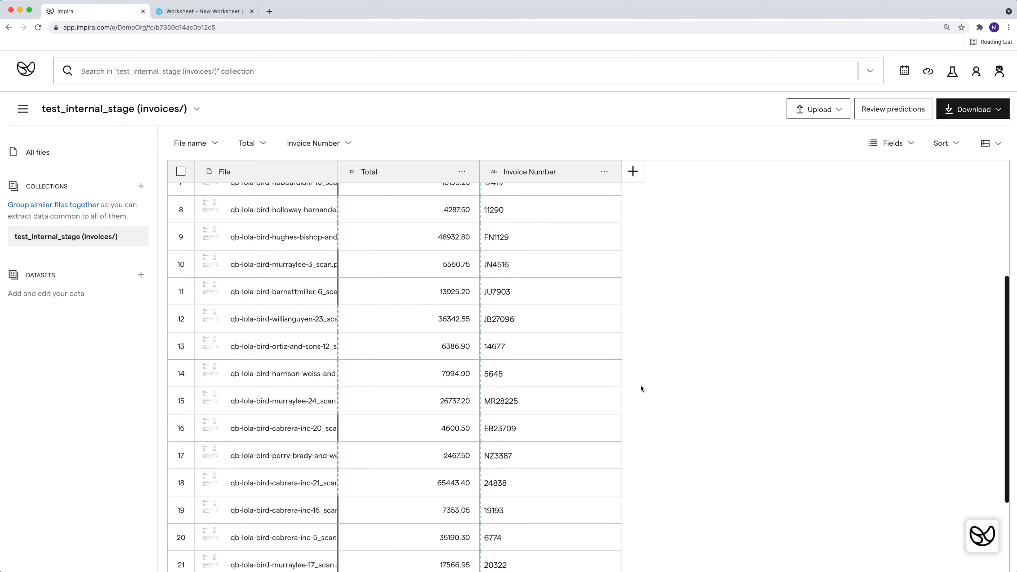
scroll(638, 389, "up", 8)
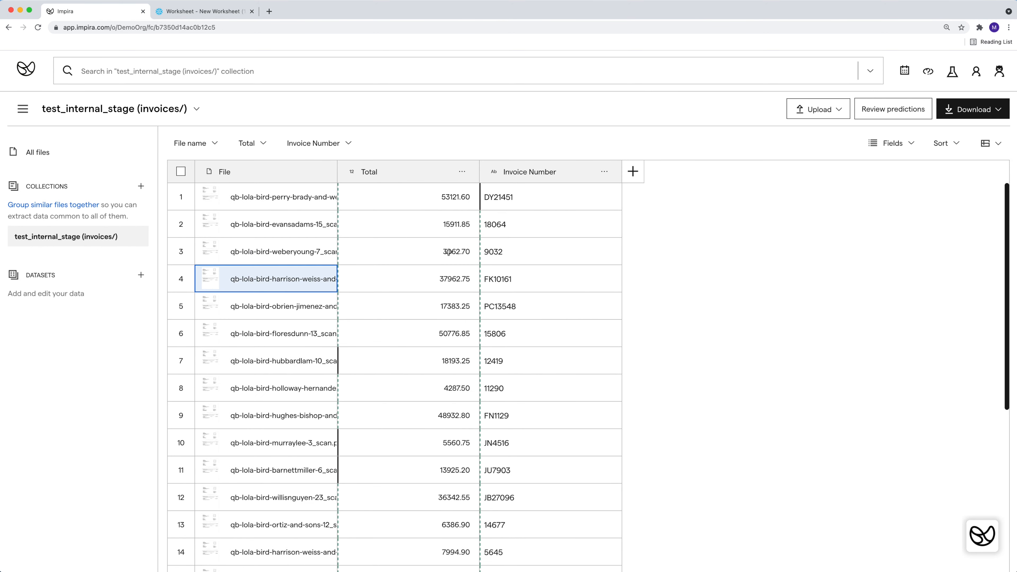
Switch to the Snowflake worksheet and run the queries for outstanding invoices and for invoice count and total balance grouped by paid status
left_click(224, 15)
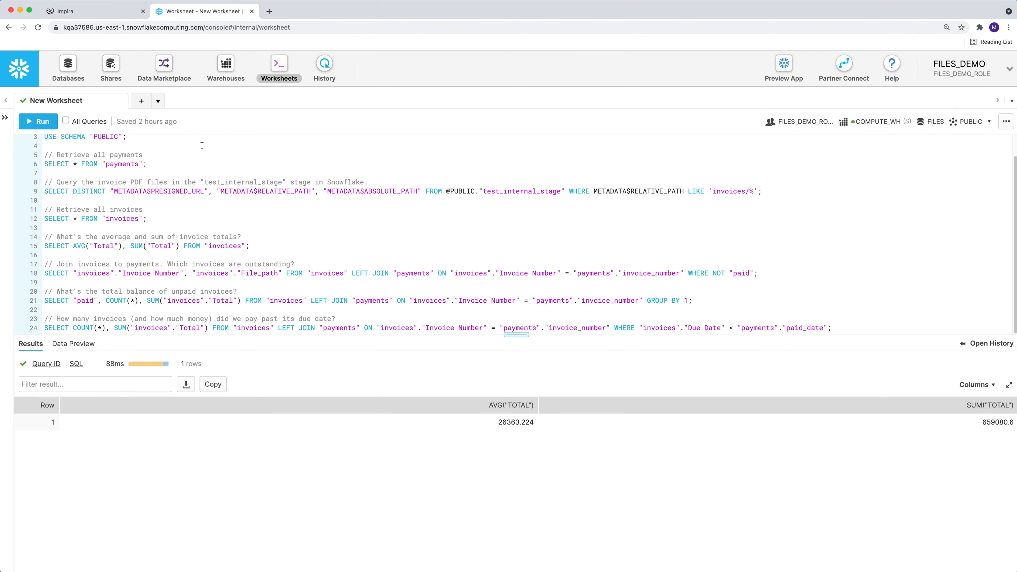
left_click(172, 273)
key("super+Return")
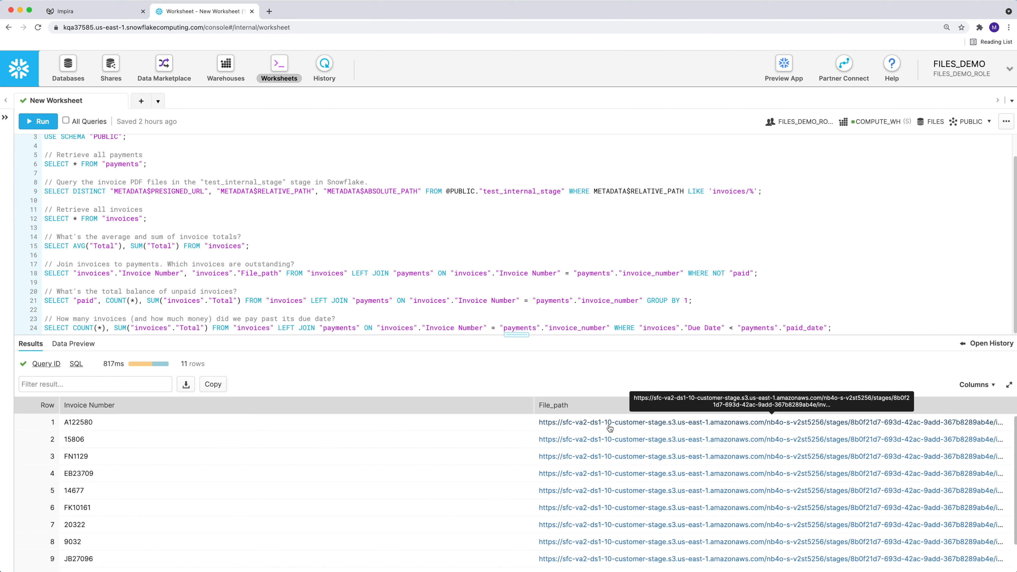
left_click(136, 302)
key("super+Return")
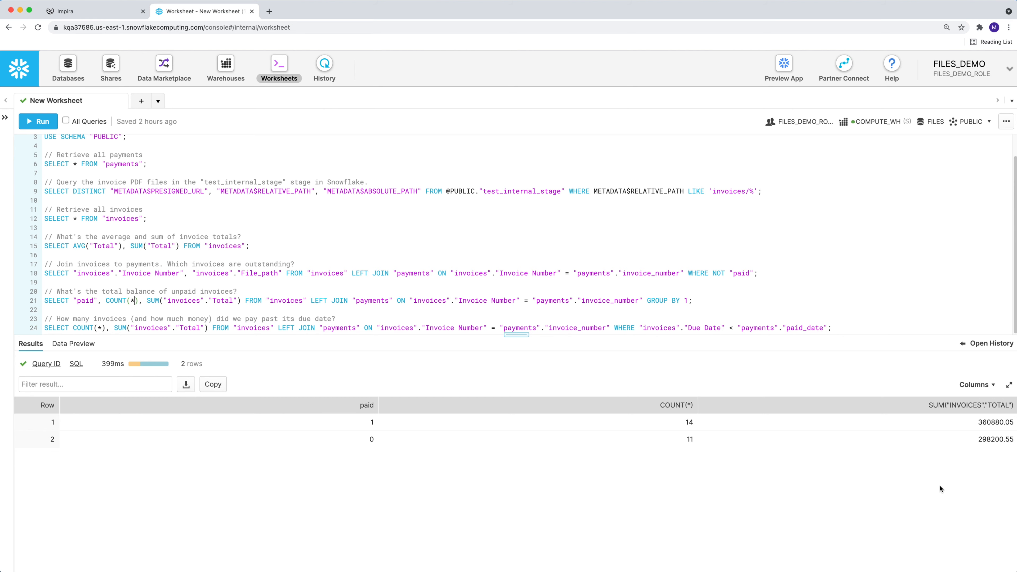
Switch to Impira, create a date field named Due Date from the fourth file's due date, close the file and look through the extracted dates
left_click(72, 12)
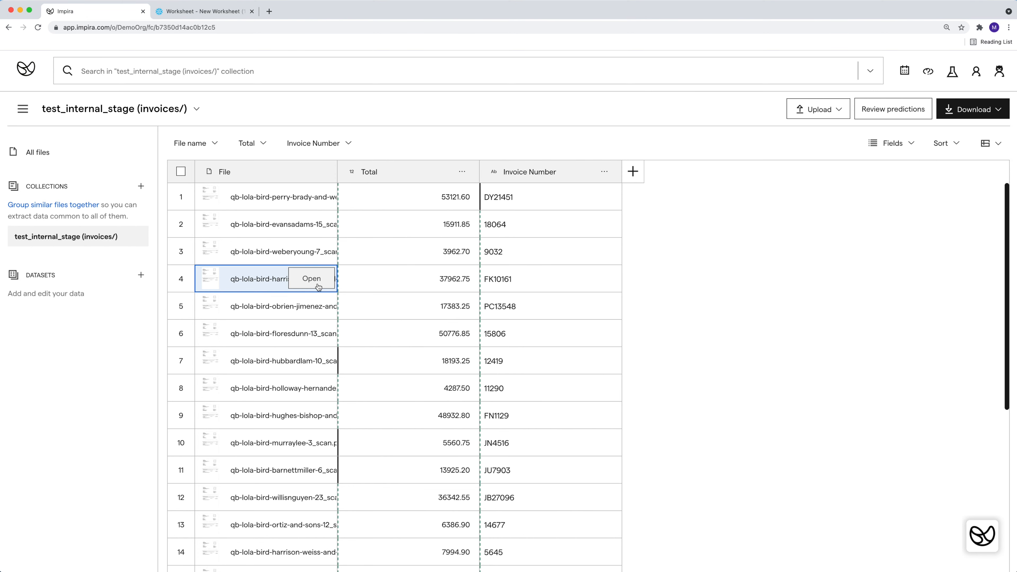
left_click(316, 281)
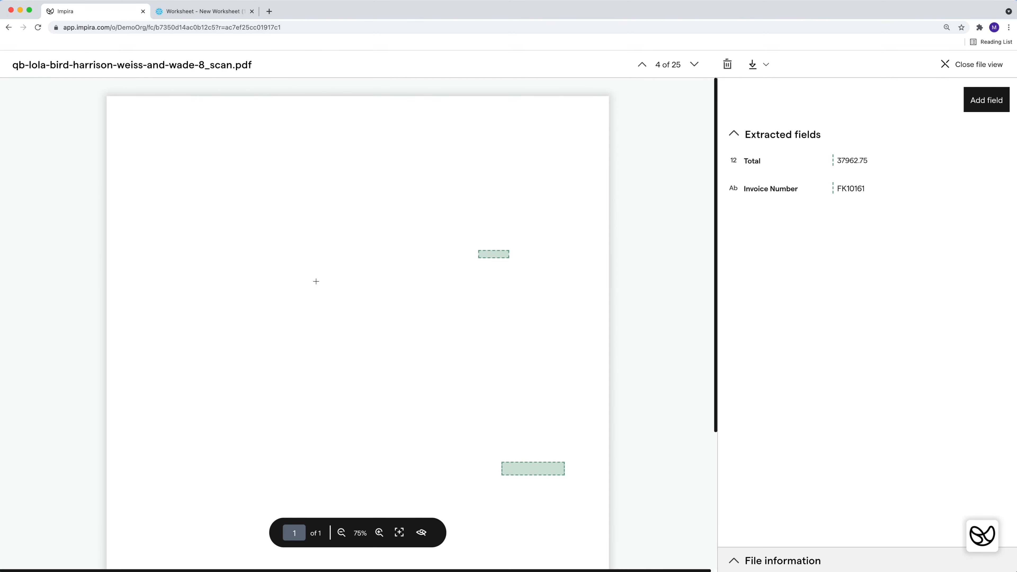
left_click(981, 101)
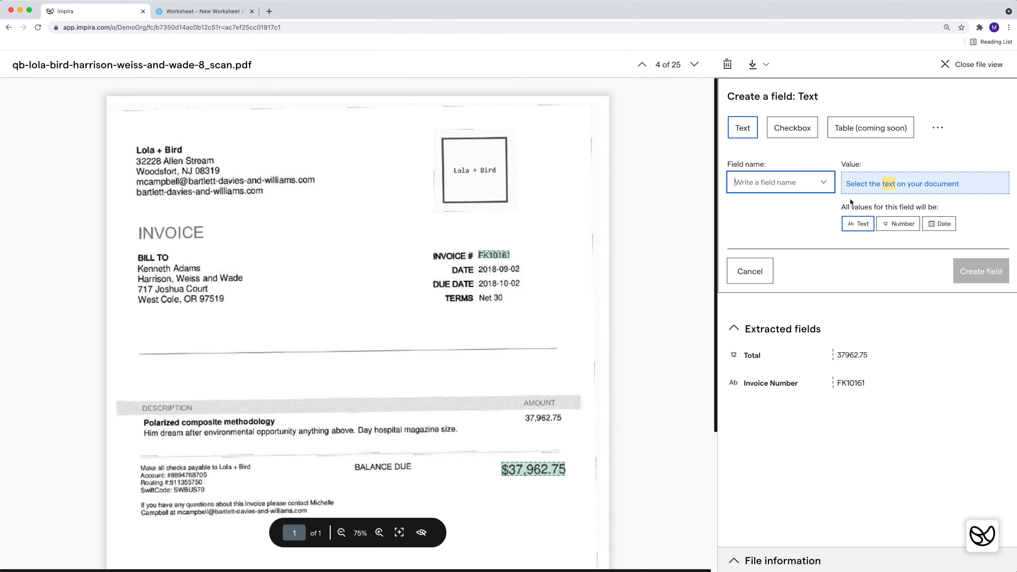
left_click(784, 185)
type("Due Date")
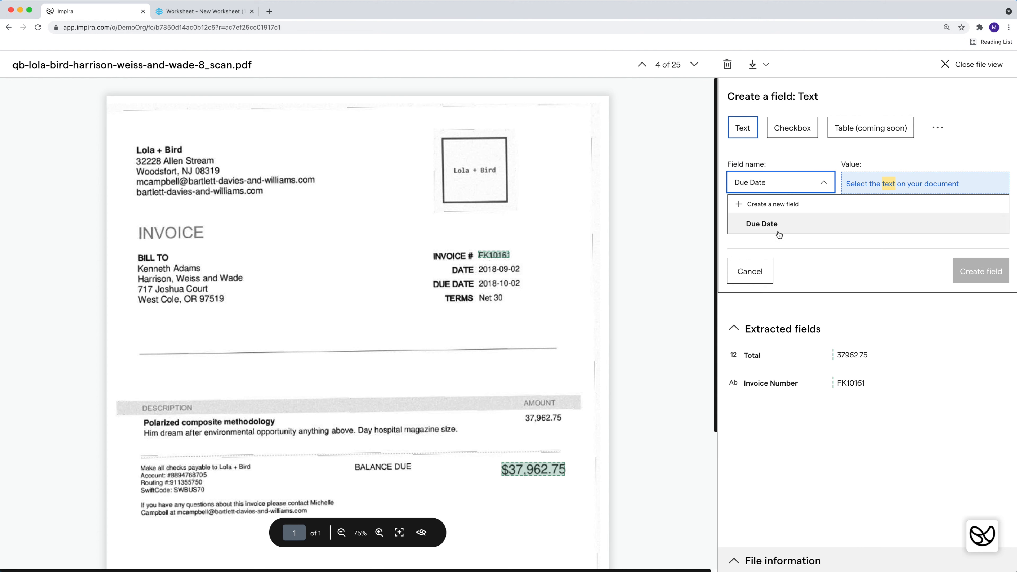
left_click(776, 225)
left_click(499, 284)
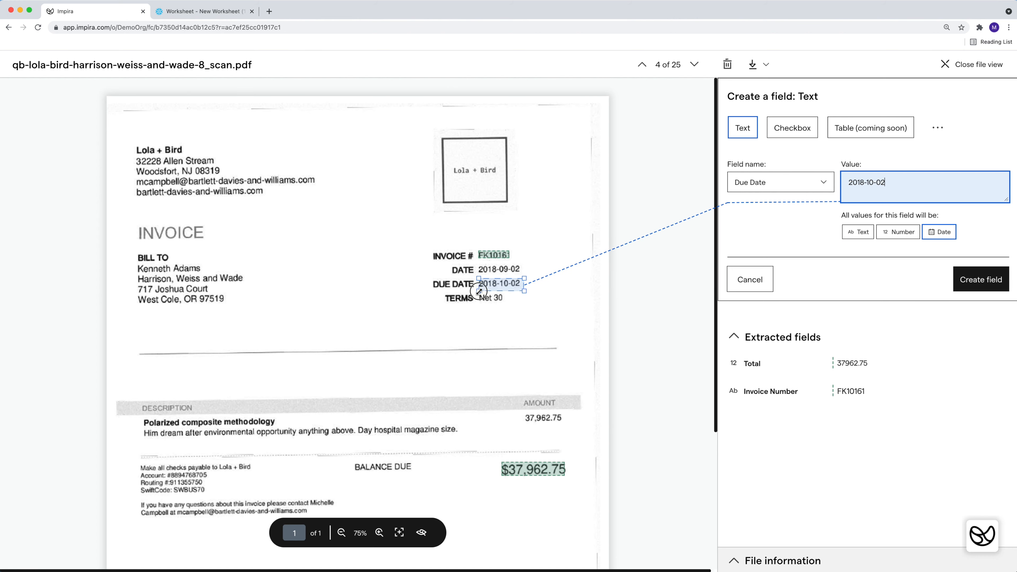
left_click(969, 279)
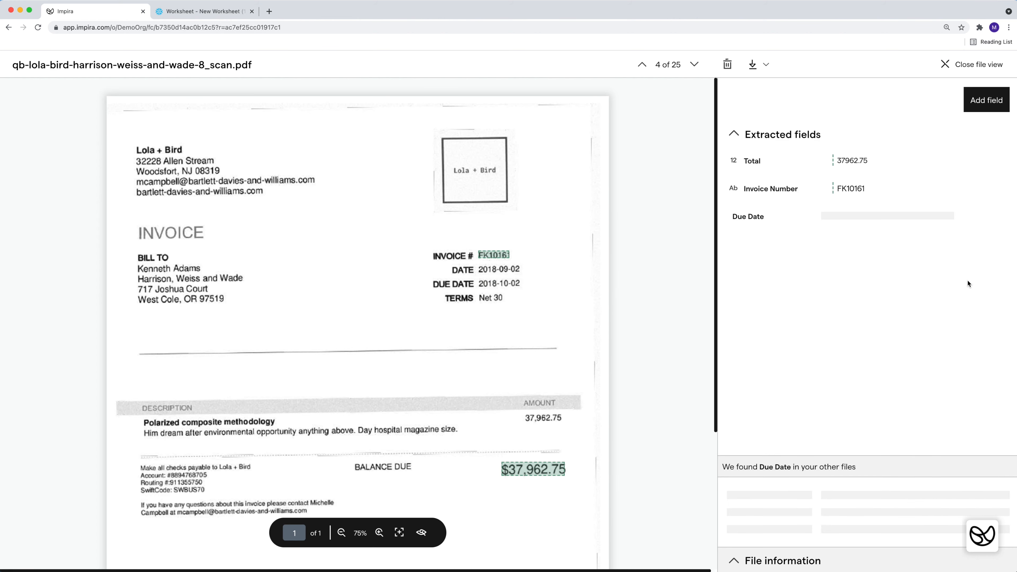
left_click(962, 71)
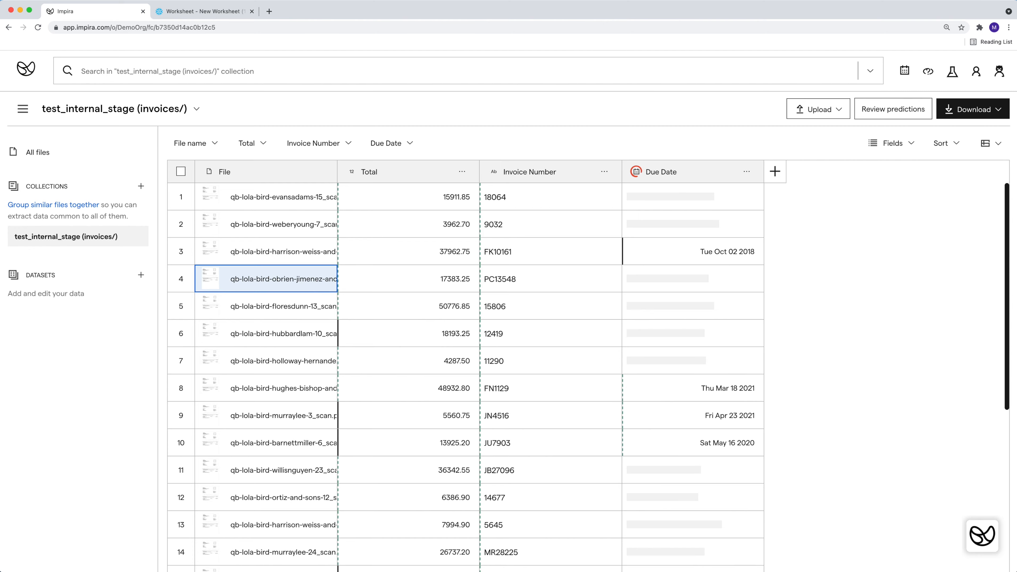
scroll(818, 354, "down", 10)
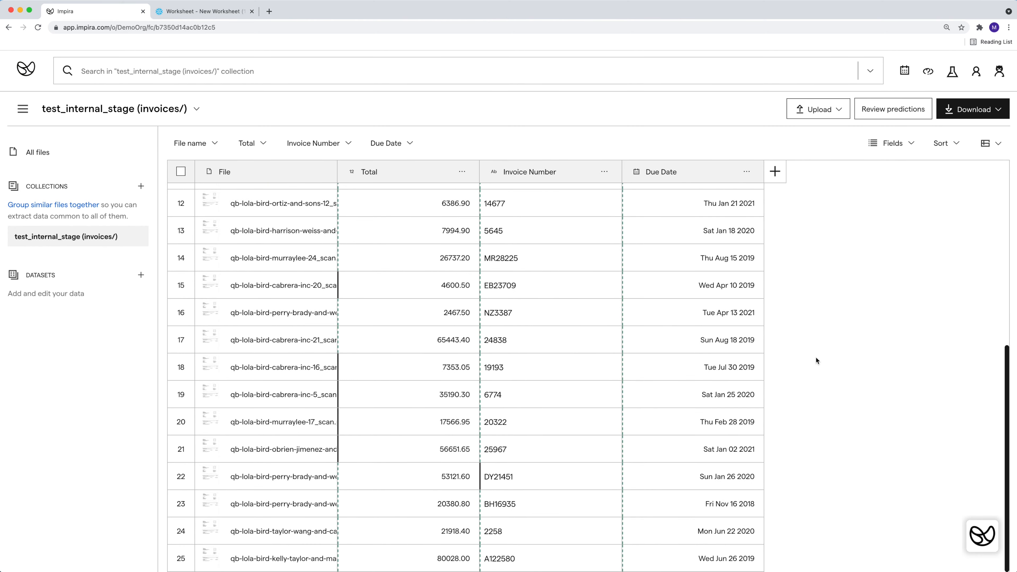
scroll(815, 358, "up", 10)
Switch to the Snowflake worksheet and run the query for the count and total of invoices paid past their due date
left_click(231, 12)
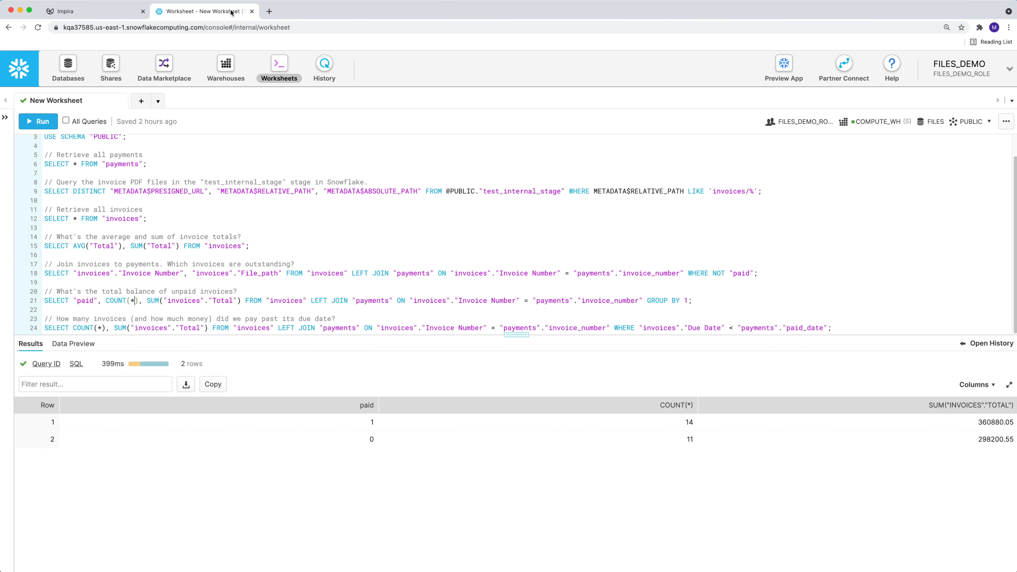
left_click(149, 328)
key("super+Return")
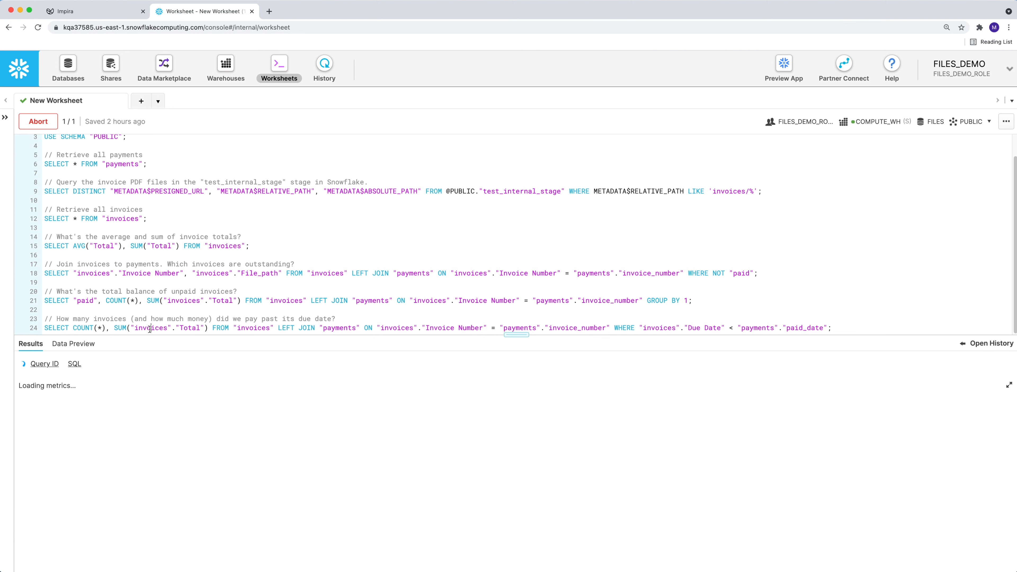